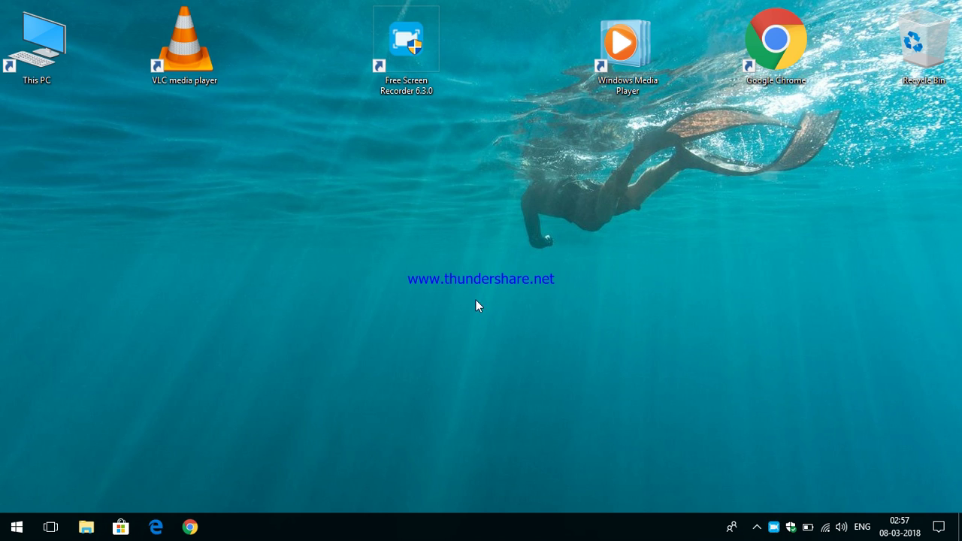
Refresh the Windows desktop, then launch Google Chrome to a New Tab page
right_click(461, 279)
click(506, 323)
click(192, 528)
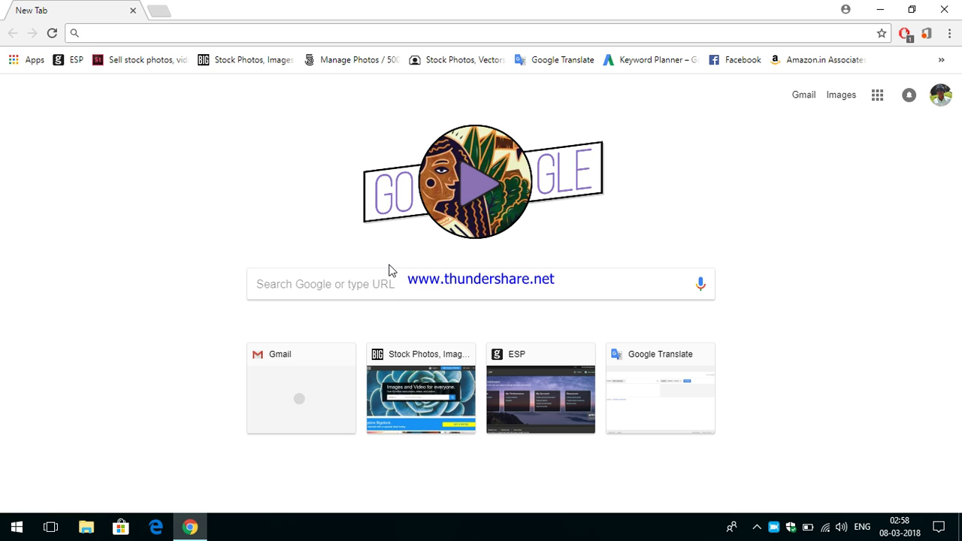
Enter 'facebook' in the Google search box on the new tab page
click(340, 285)
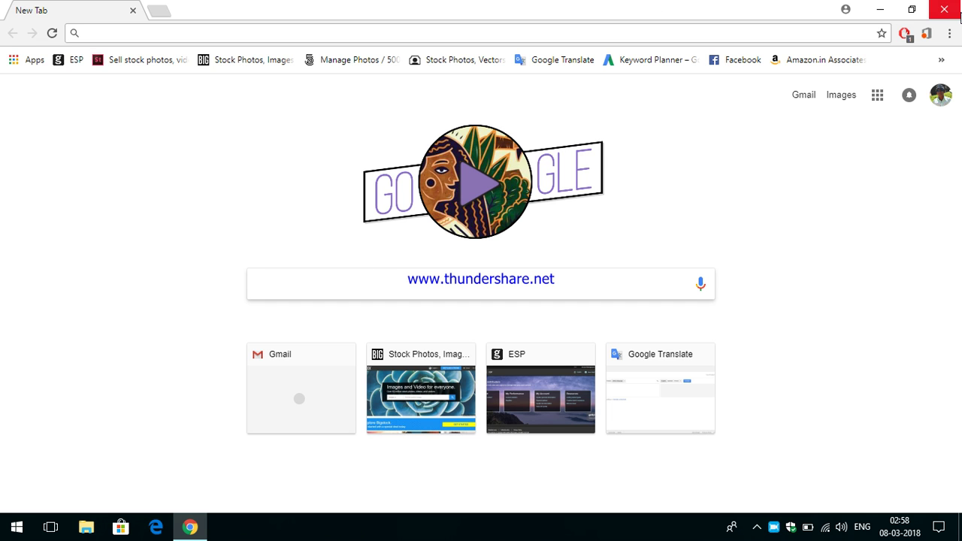
text(fac)
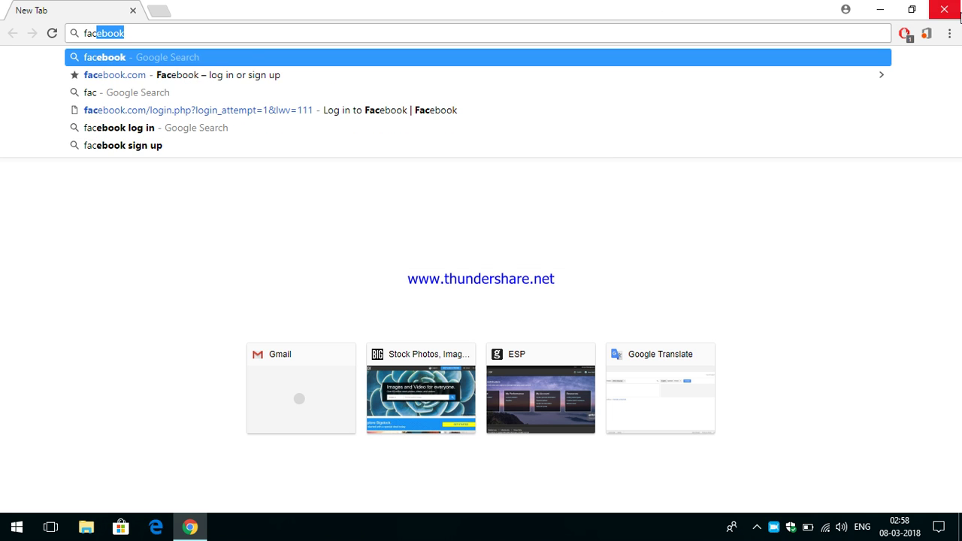
text(e)
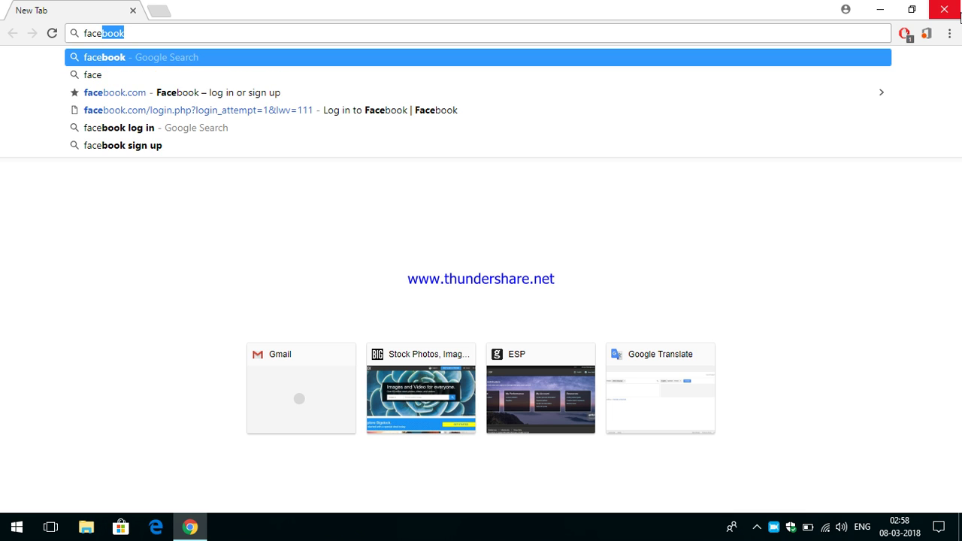
text(book)
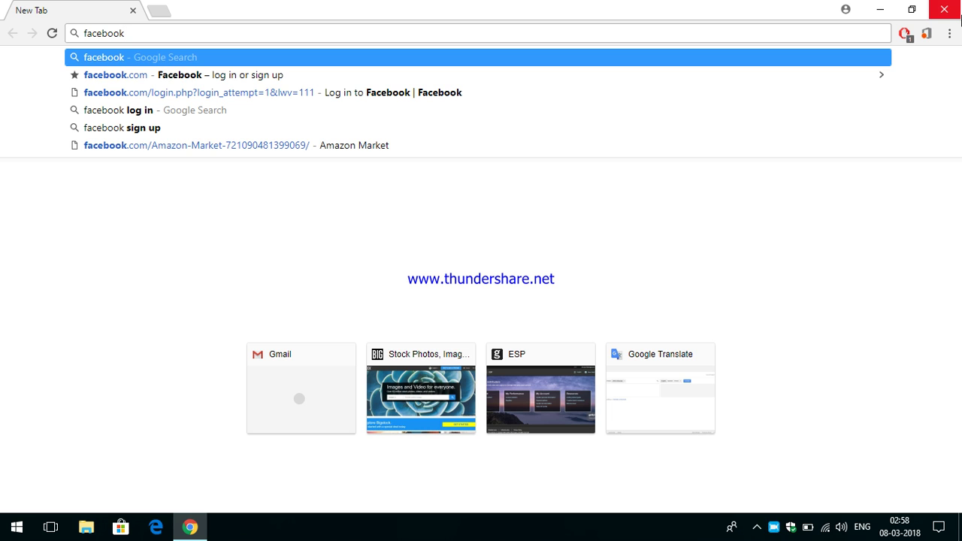
Submit the 'facebook' search and wait for the Google results page to load
key(Return)
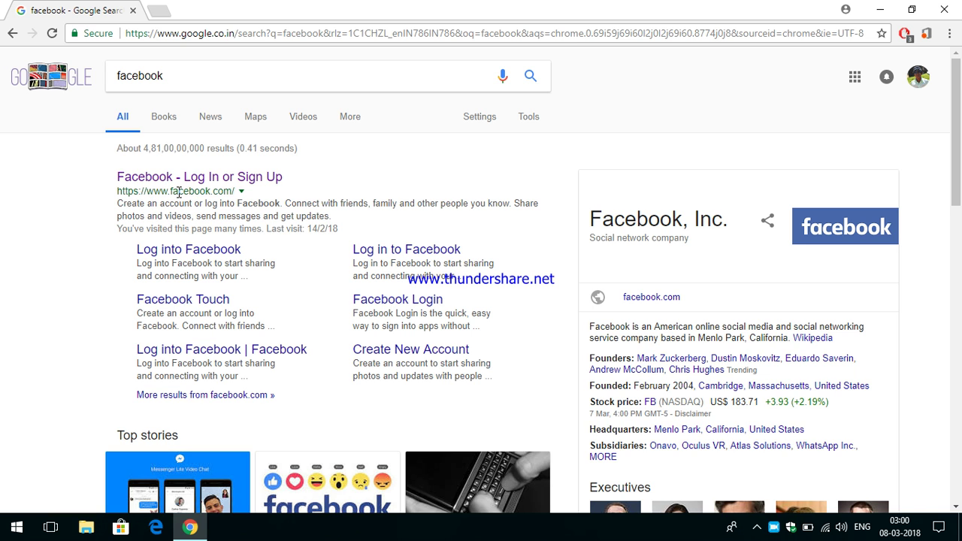
drag(105, 154, 473, 375)
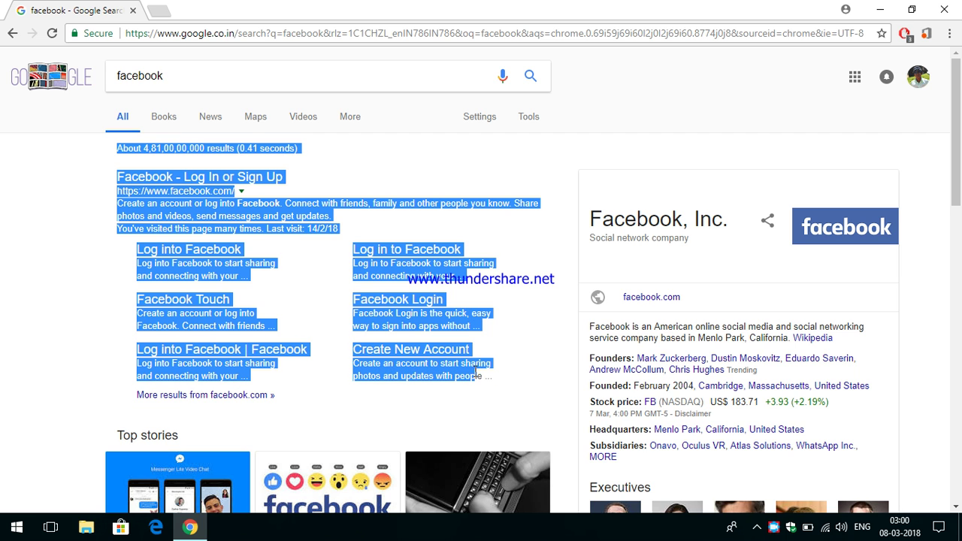
click(468, 167)
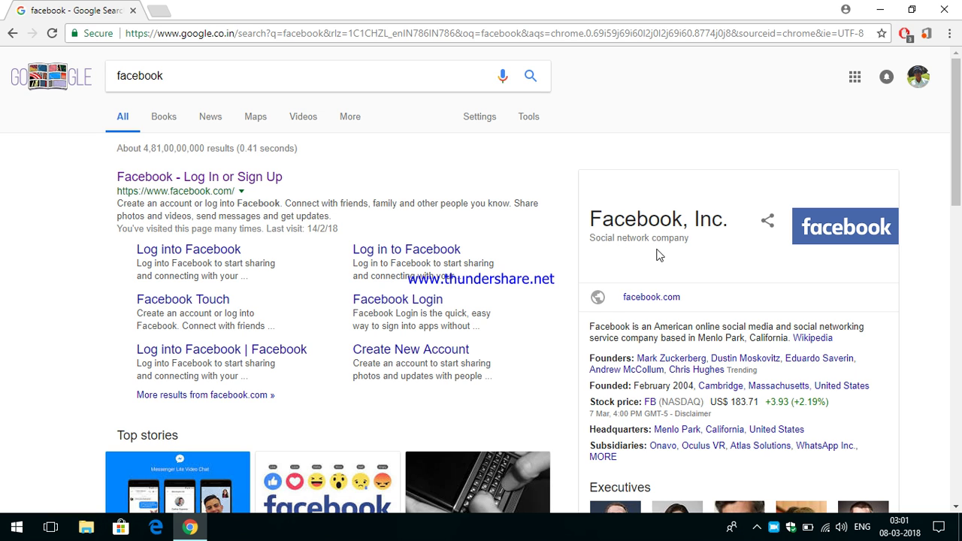
drag(587, 239, 705, 249)
click(689, 254)
scroll(699, 264, down, 3)
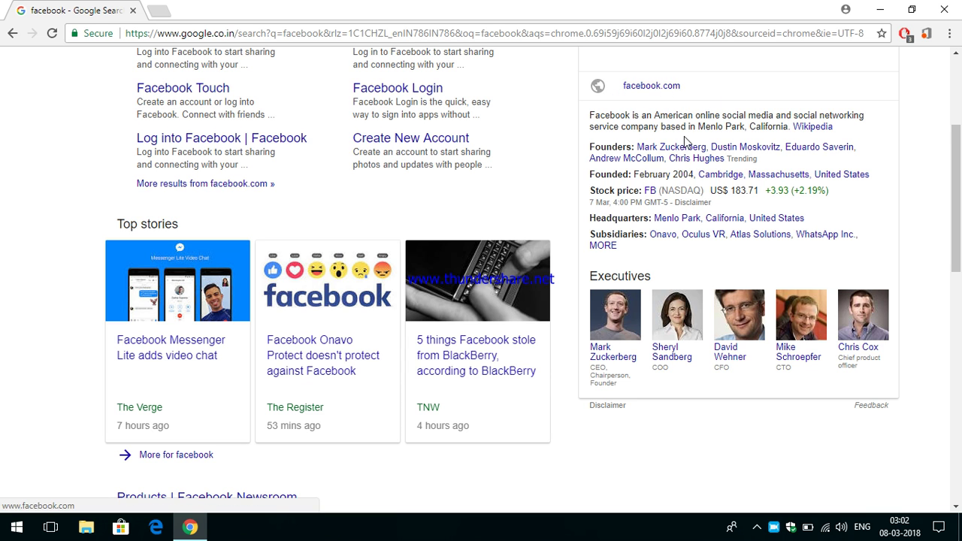
scroll(685, 143, up, 1)
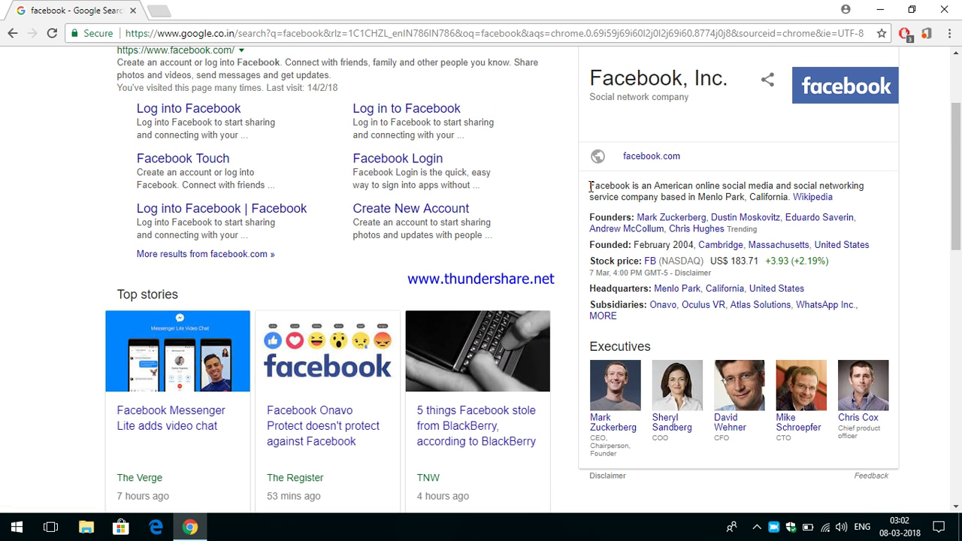
drag(587, 186, 860, 203)
click(640, 160)
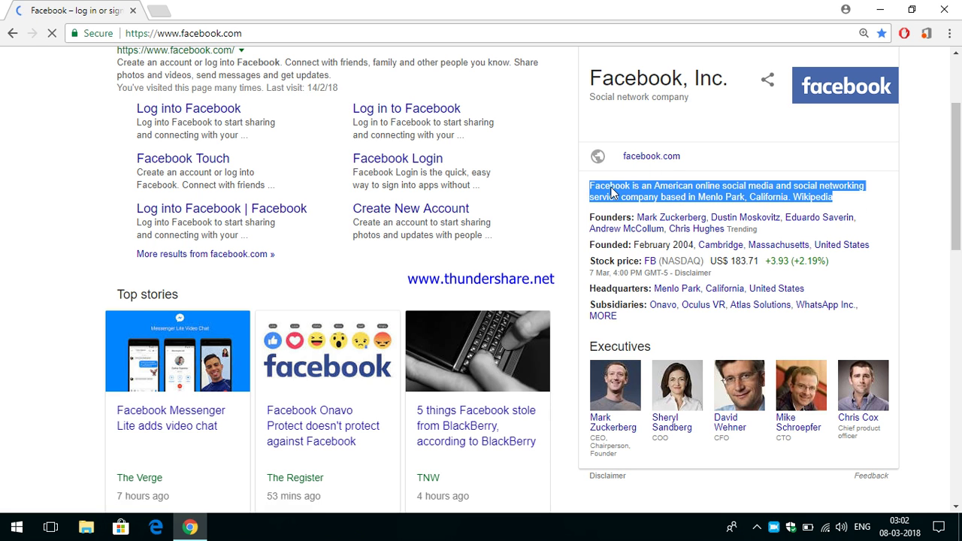
click(52, 33)
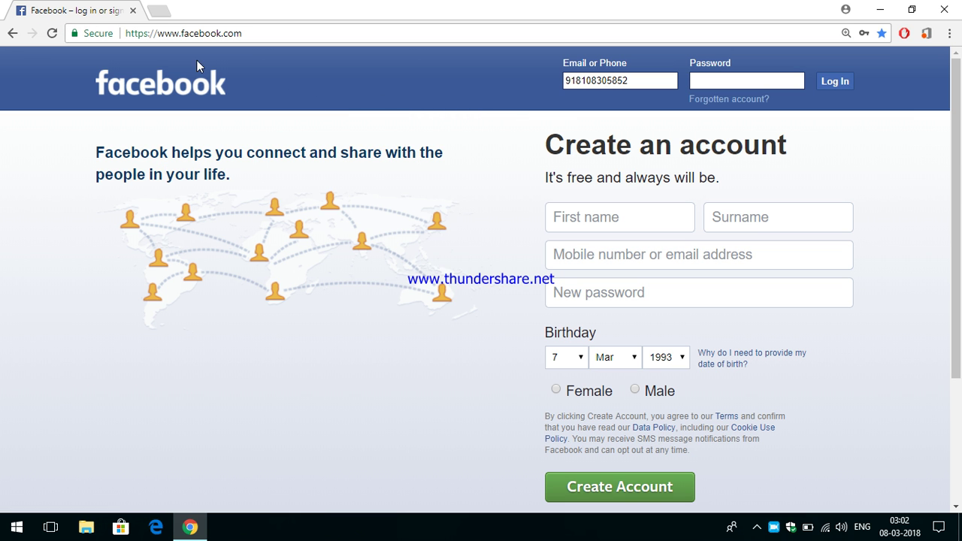
click(12, 33)
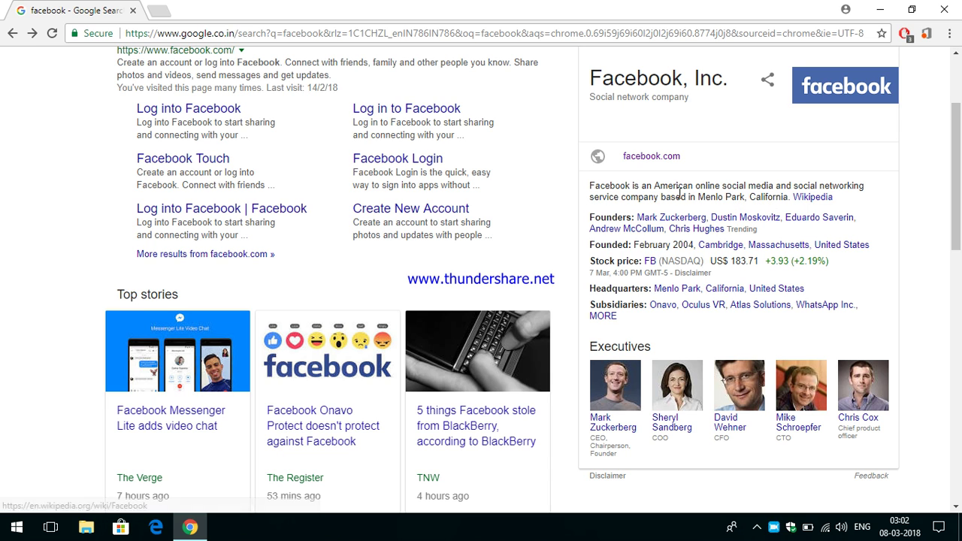
Open the Wikipedia article on Facebook from the search results
click(812, 200)
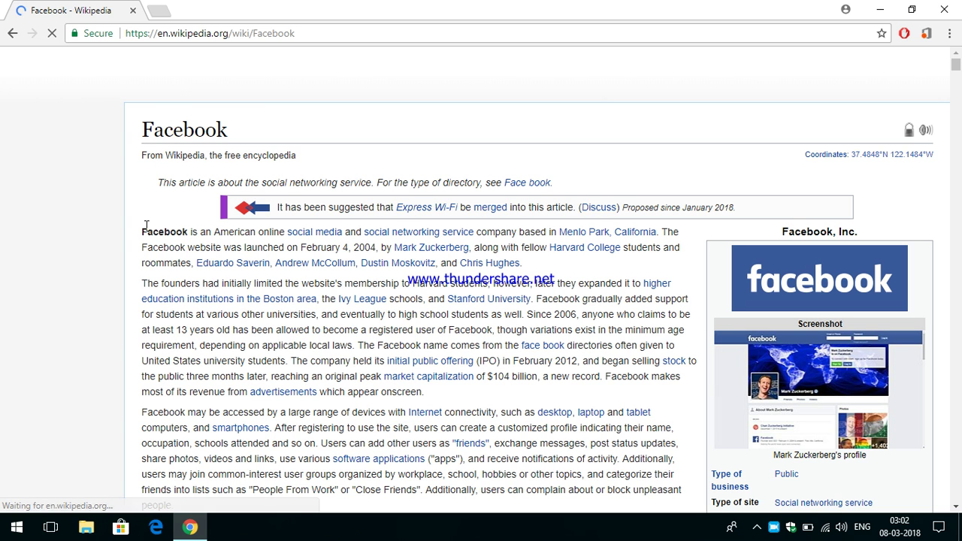
drag(142, 231, 650, 366)
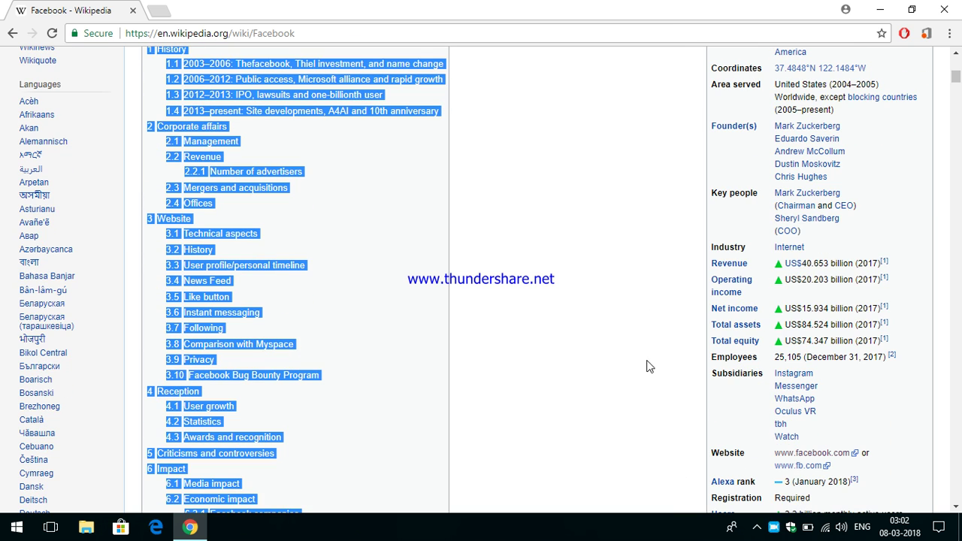
click(611, 207)
scroll(611, 208, up, 10)
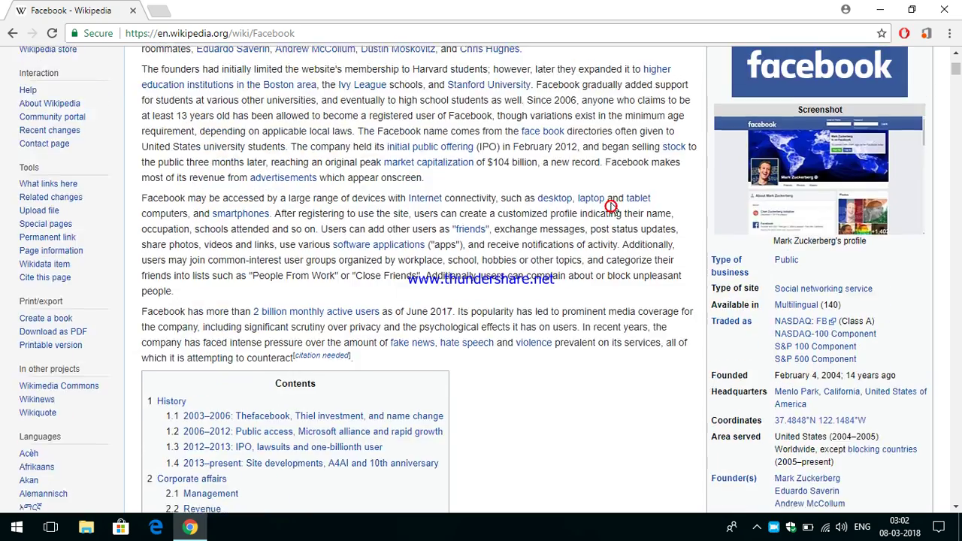
scroll(635, 173, down, 2)
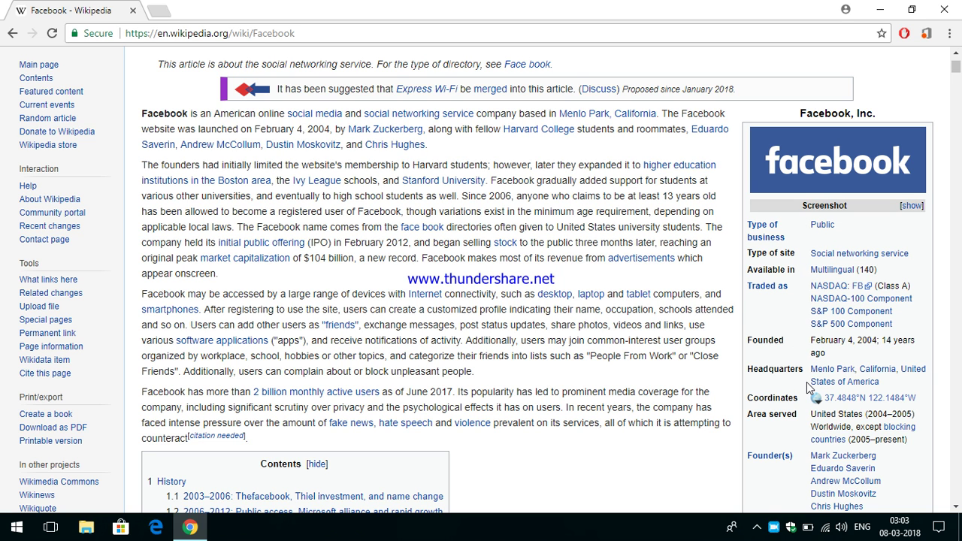
Scroll through the article's Contents box and Facebook, Inc. infobox, then return to the top
scroll(809, 375, down, 2)
scroll(810, 375, down, 1)
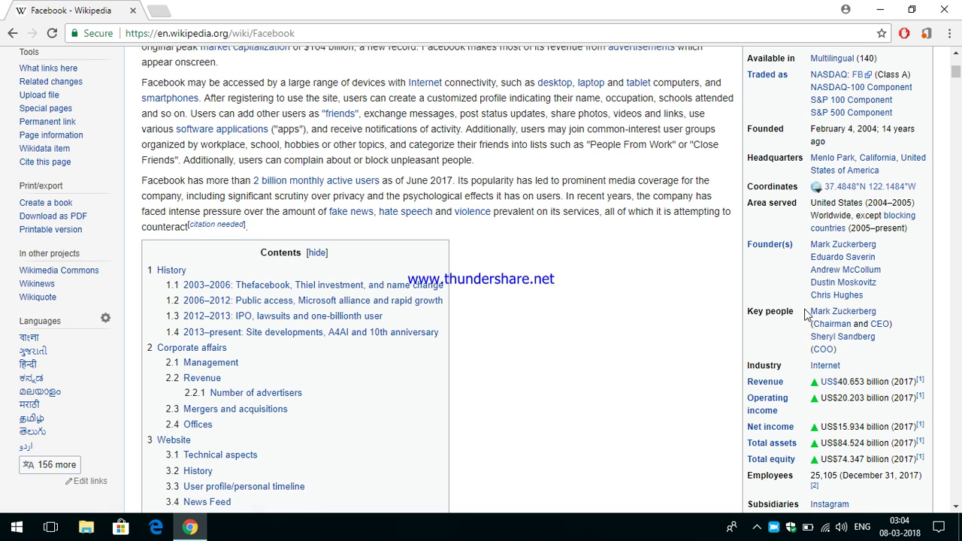
scroll(808, 322, down, 1)
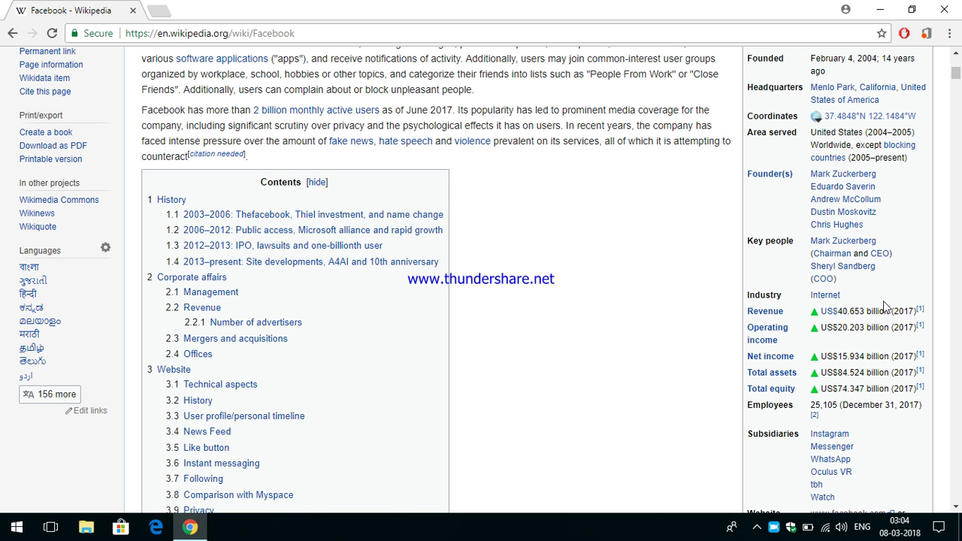
scroll(884, 301, down, 1)
scroll(884, 300, down, 2)
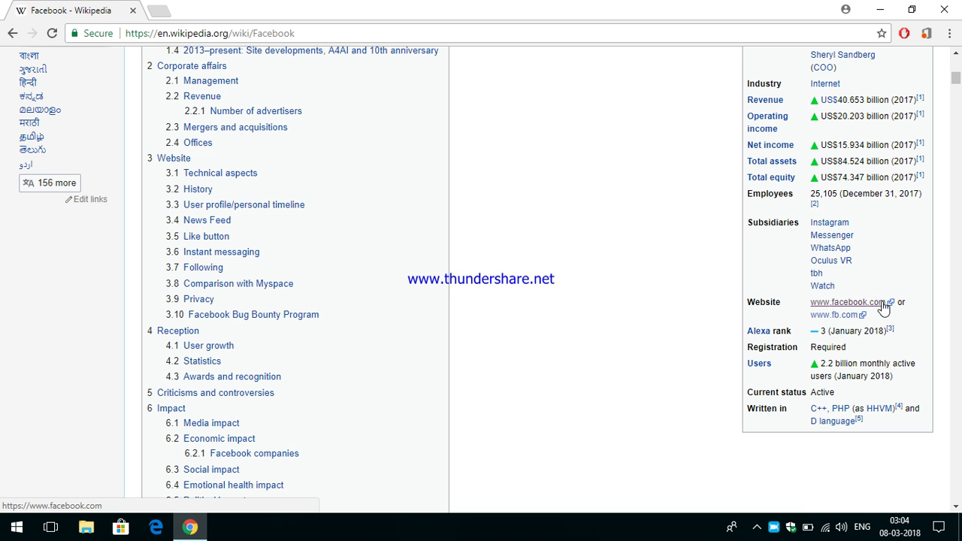
scroll(875, 308, up, 1)
scroll(873, 305, up, 1)
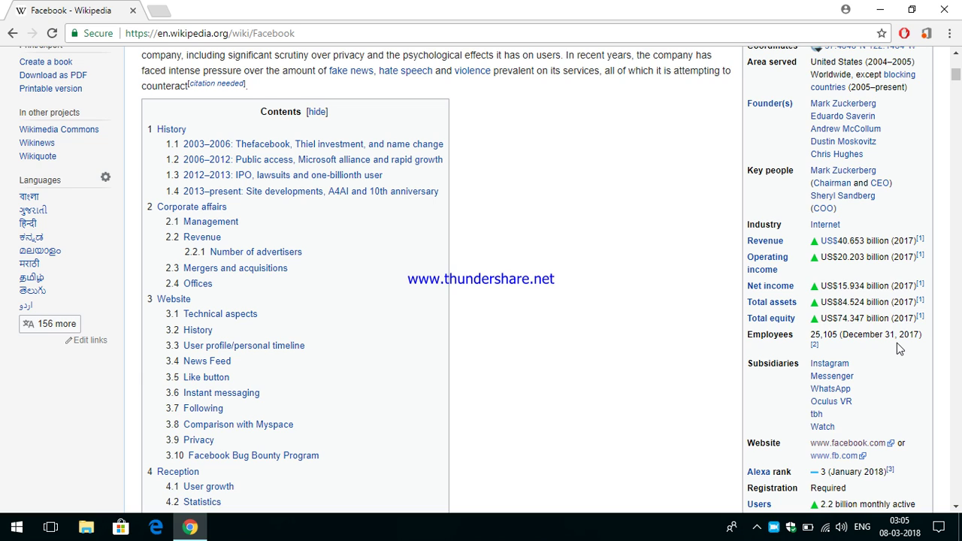
scroll(896, 348, down, 4)
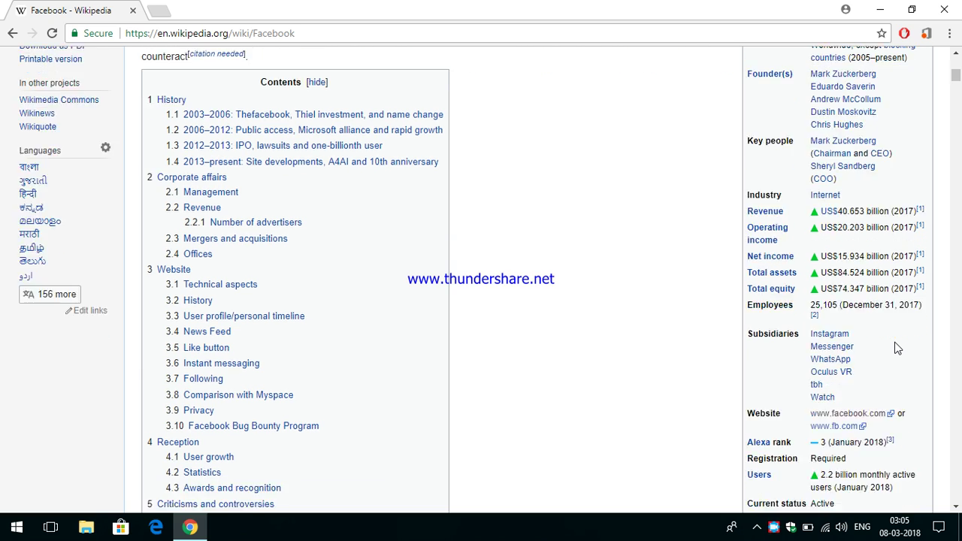
scroll(891, 338, up, 9)
scroll(630, 250, up, 2)
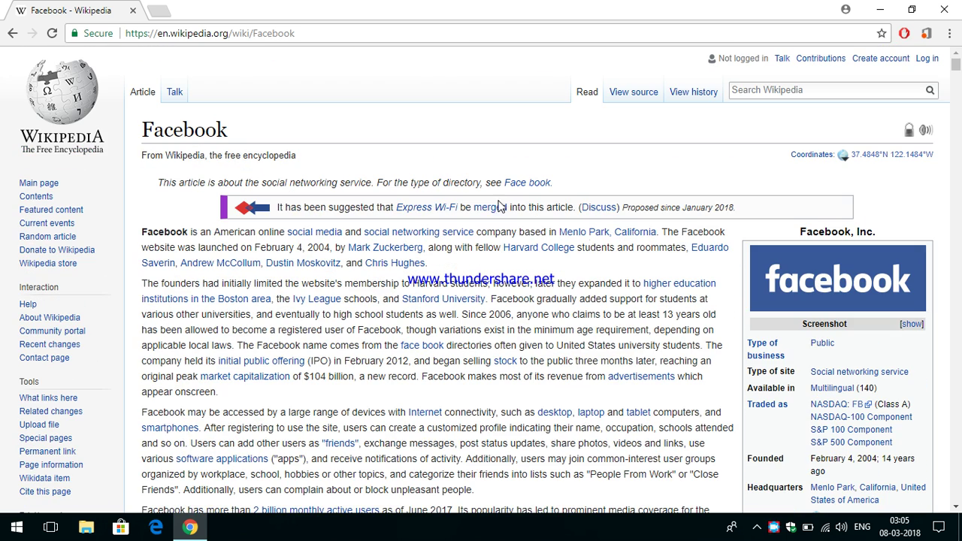
Return to the 'facebook' Google results and scroll over the Facebook, Inc. panel
click(11, 33)
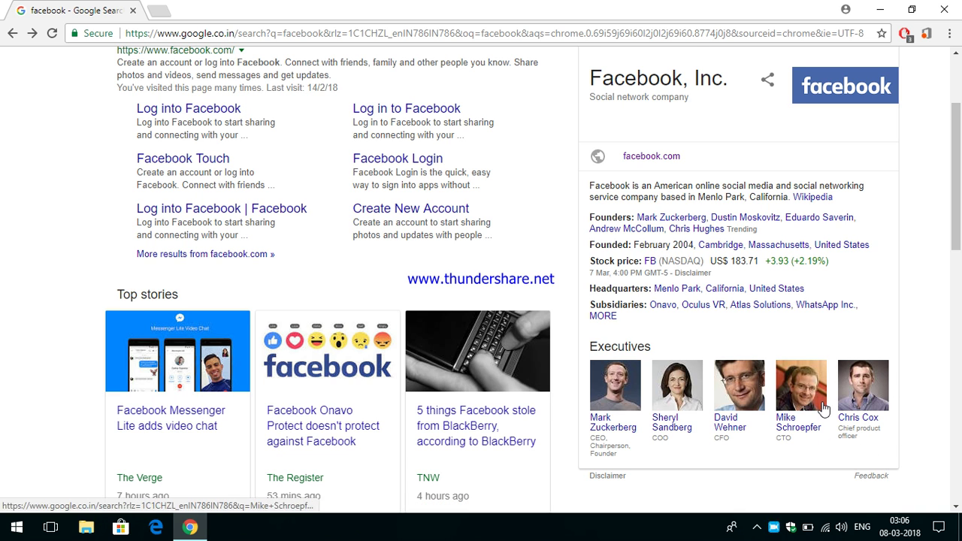
scroll(879, 387, up, 2)
scroll(824, 407, down, 3)
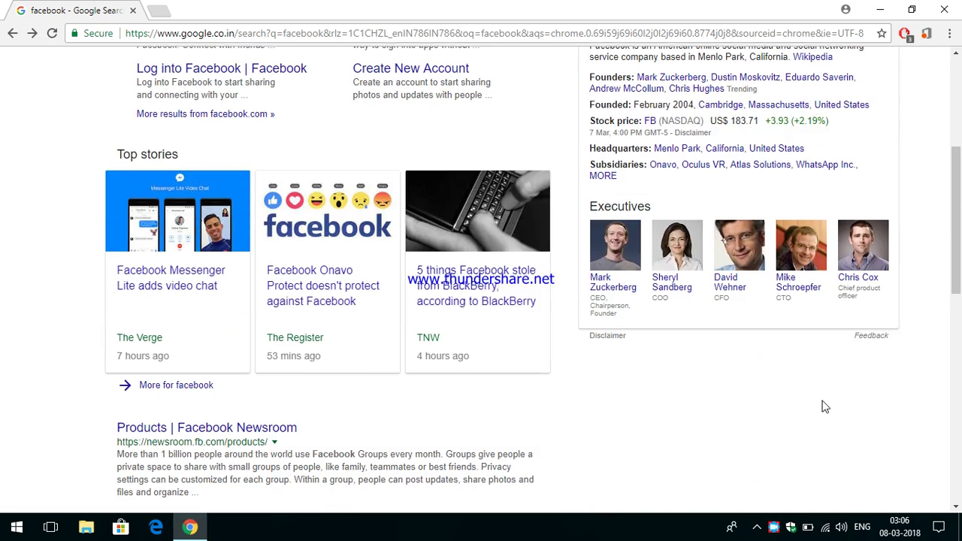
scroll(823, 405, up, 4)
scroll(820, 407, down, 2)
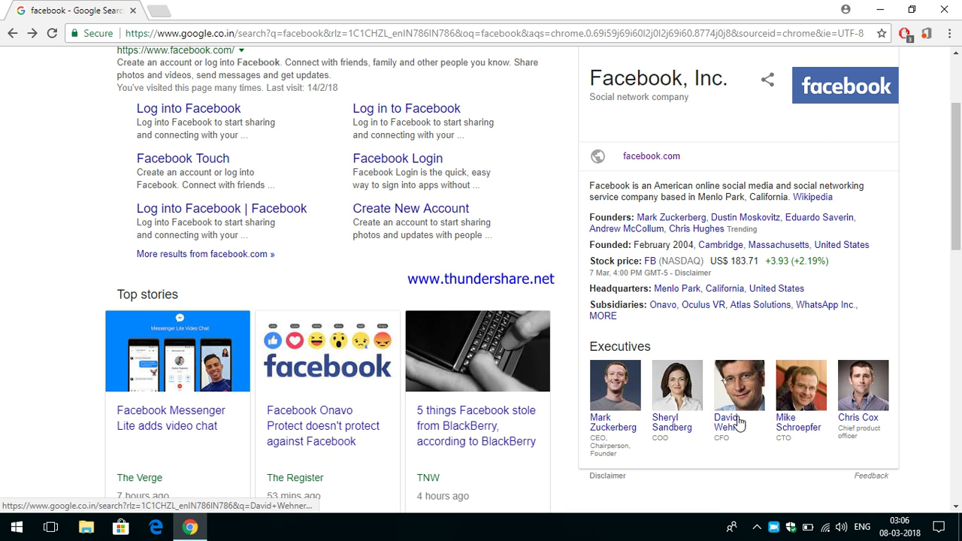
scroll(770, 428, up, 2)
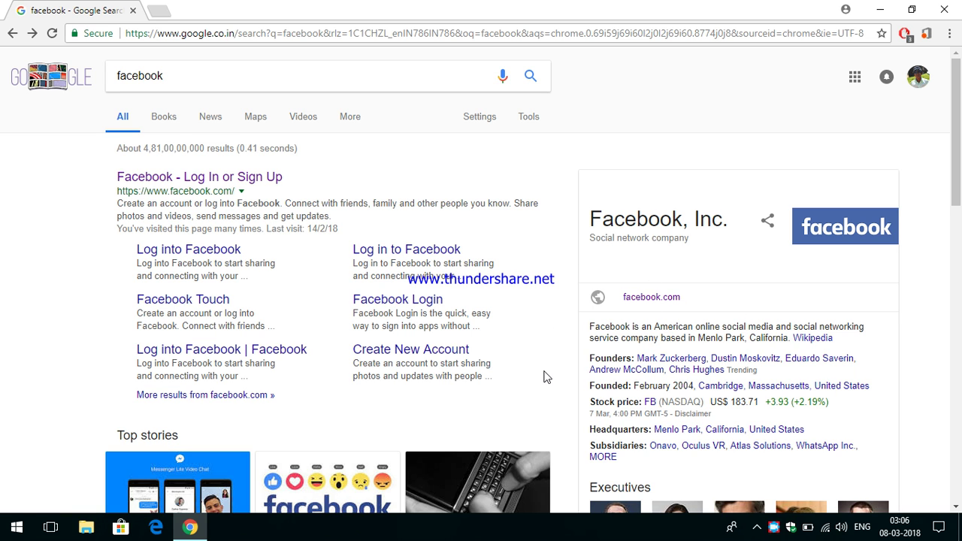
Open the Facebook - Log In or Sign Up page from the top result
click(229, 179)
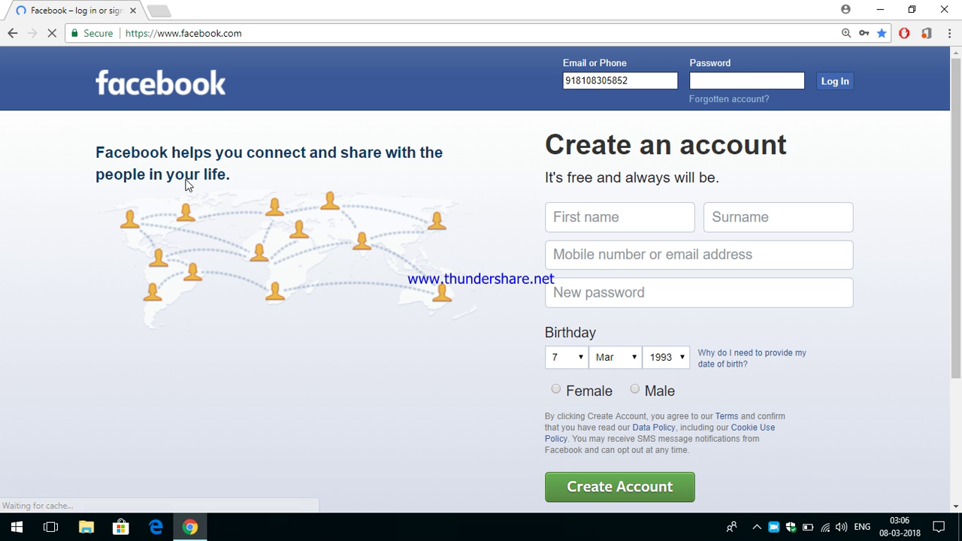
scroll(368, 186, down, 3)
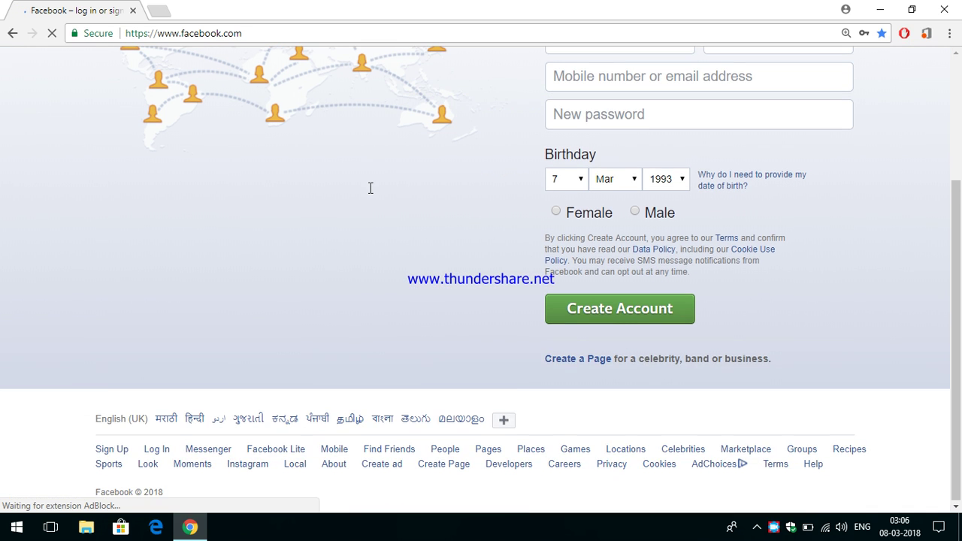
scroll(371, 188, up, 3)
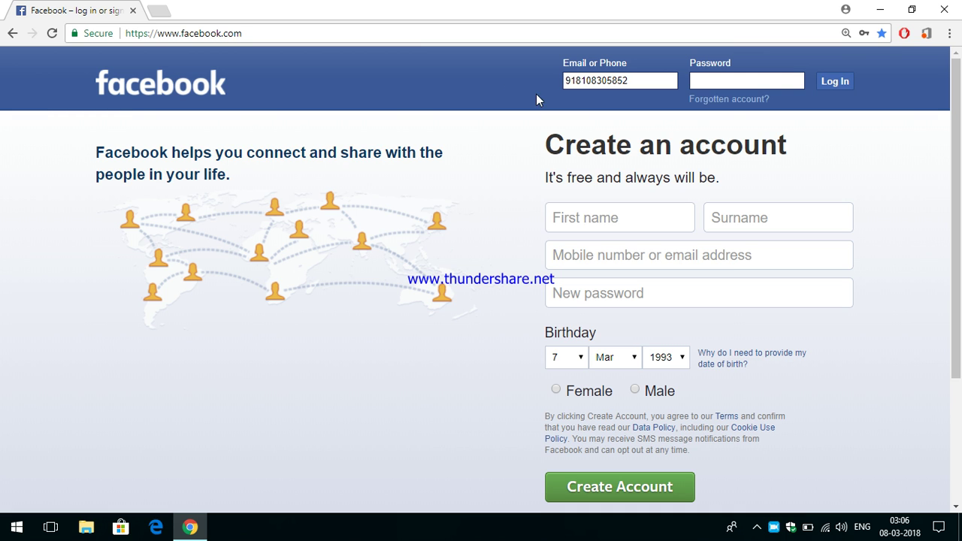
Clear the prefilled phone number from the Email or Phone field
click(640, 82)
drag(631, 81, 528, 80)
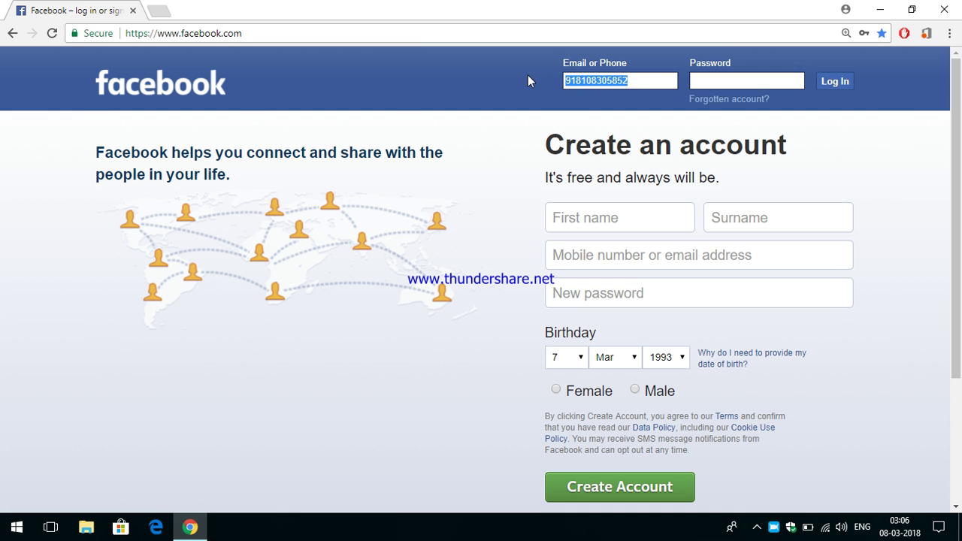
key(BackSpace)
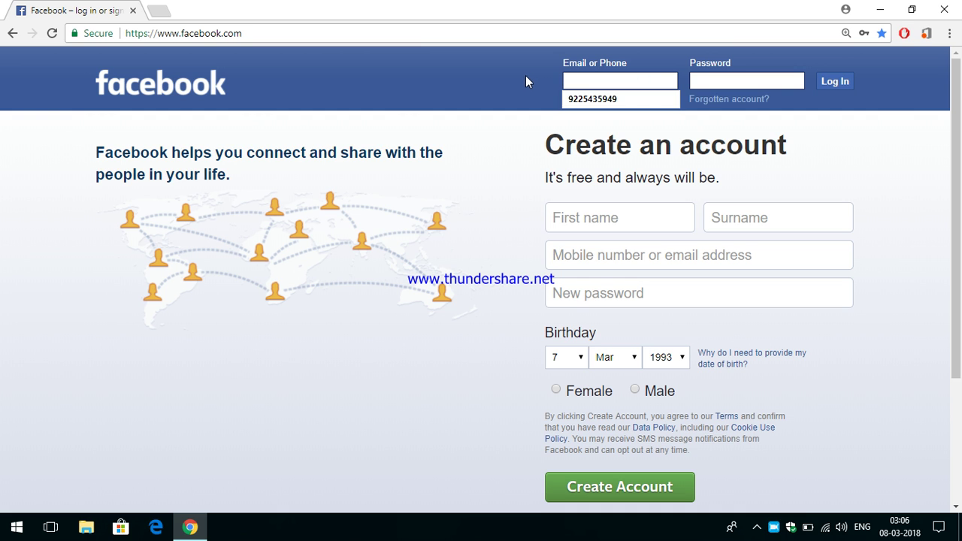
click(515, 86)
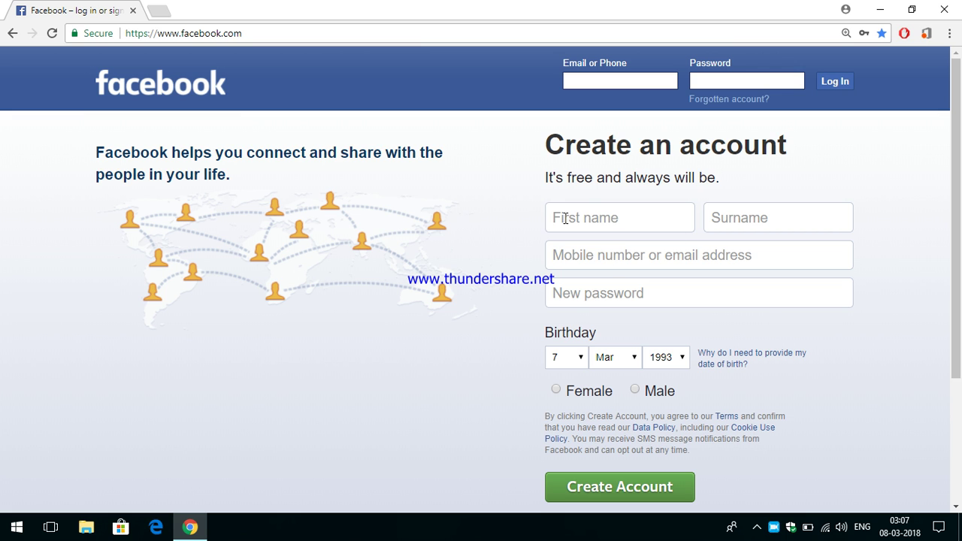
scroll(719, 360, down, 2)
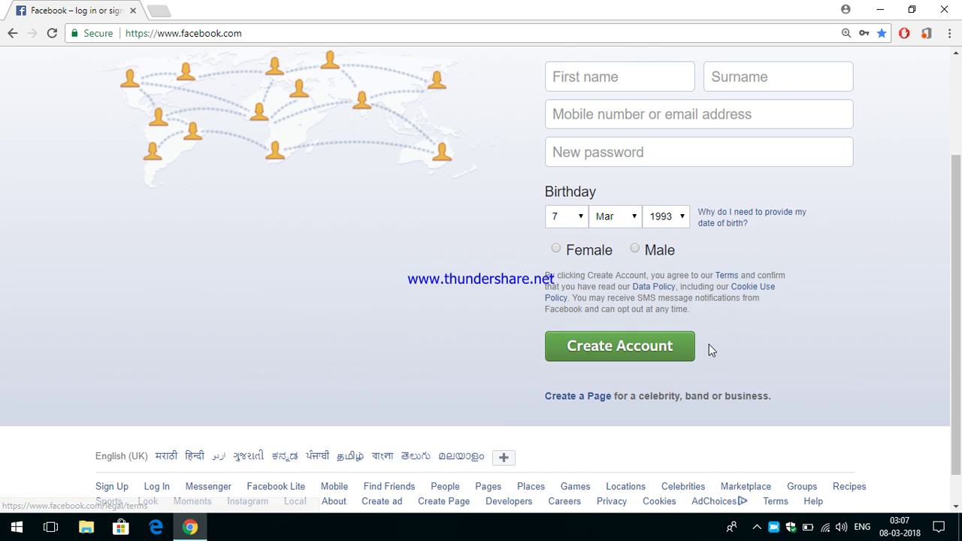
scroll(708, 344, up, 2)
click(607, 222)
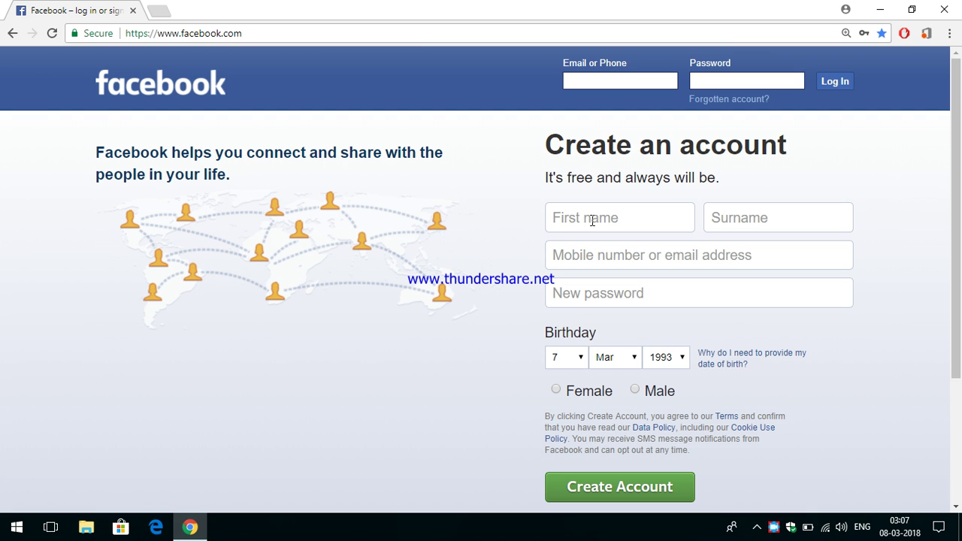
text(fjhg)
click(754, 226)
text(tyu)
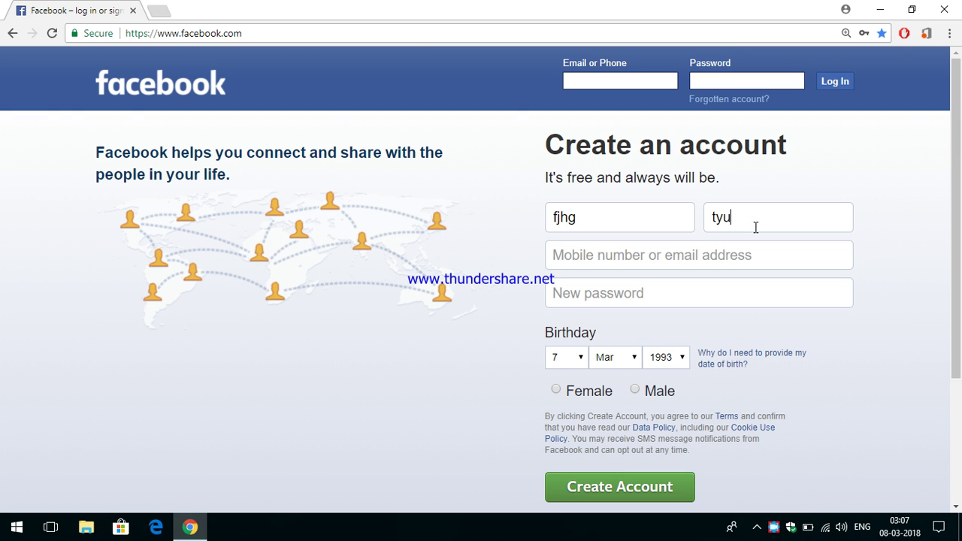
click(685, 257)
text(8426585)
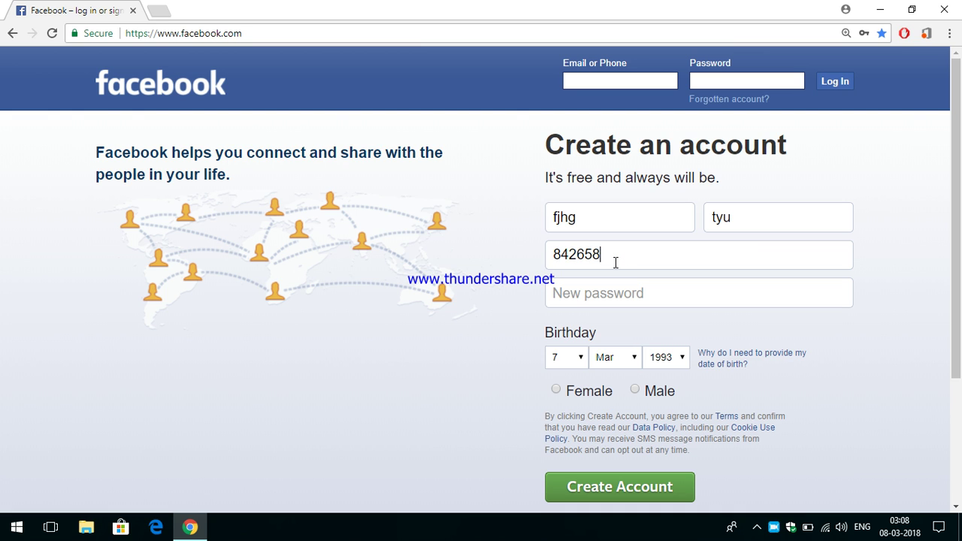
key(BackSpace)
key(BackSpace)
key(BackSpace)
key(BackSpace)
key(BackSpace)
key(BackSpace)
key(BackSpace)
text(mghgiui@gmmm)
key(BackSpace)
key(BackSpace)
key(BackSpace)
key(BackSpace)
key(BackSpace)
key(BackSpace)
key(BackSpace)
key(BackSpace)
key(BackSpace)
key(BackSpace)
key(BackSpace)
key(BackSpace)
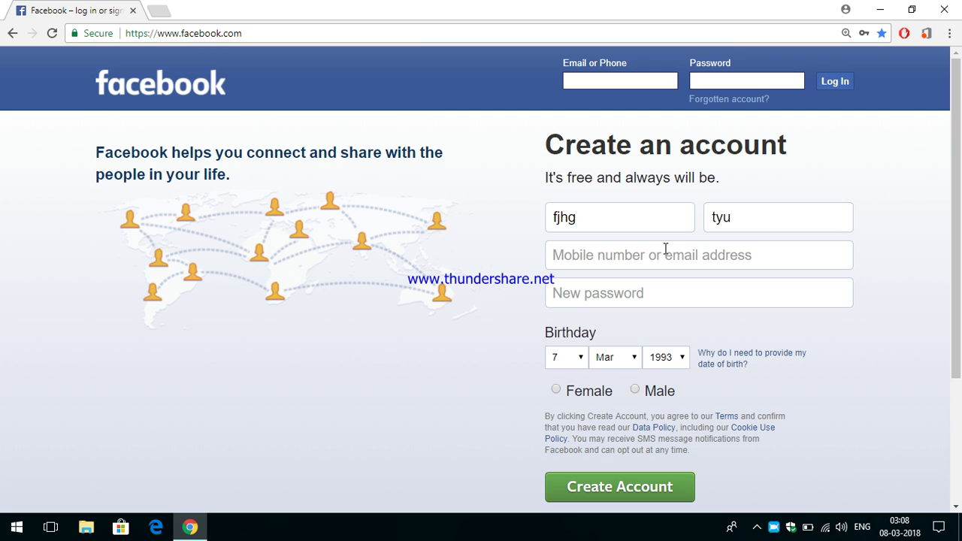
click(649, 293)
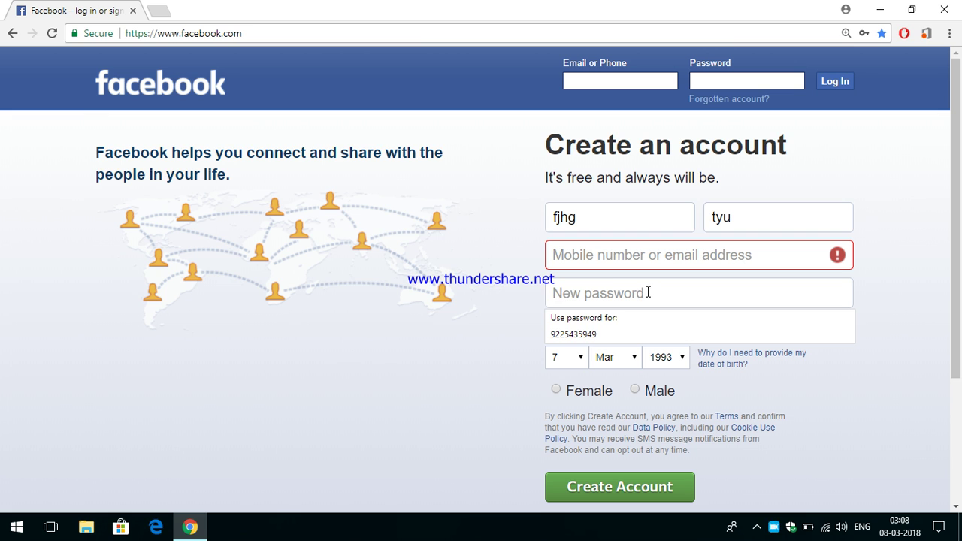
click(493, 278)
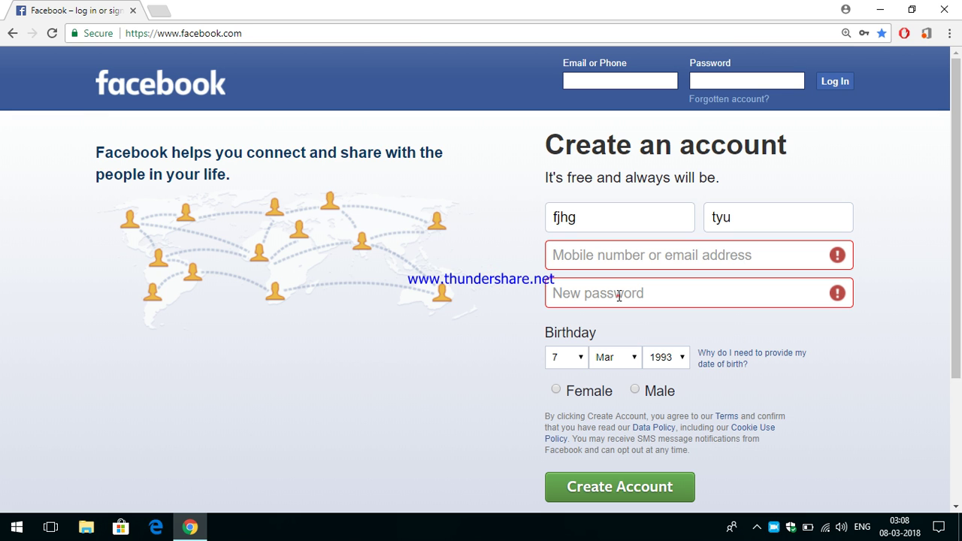
click(618, 295)
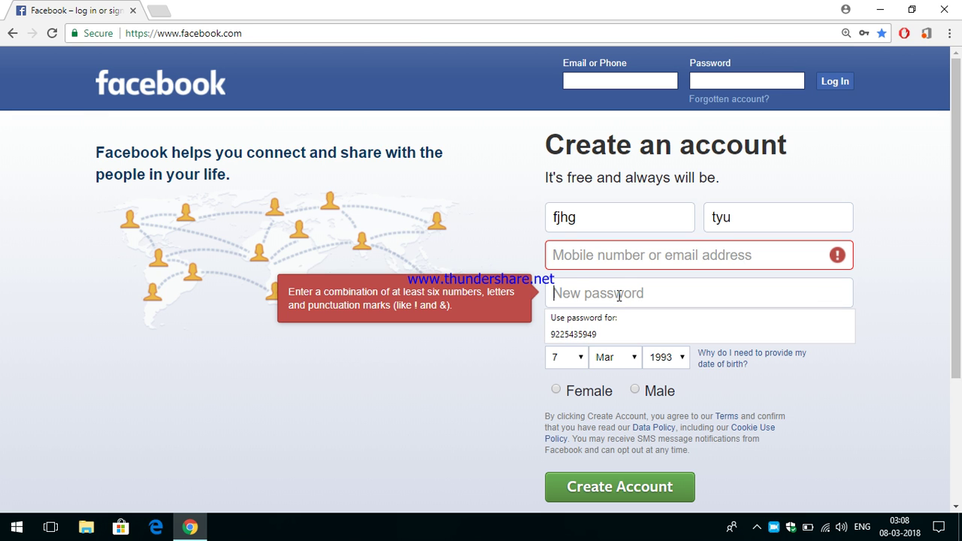
click(535, 279)
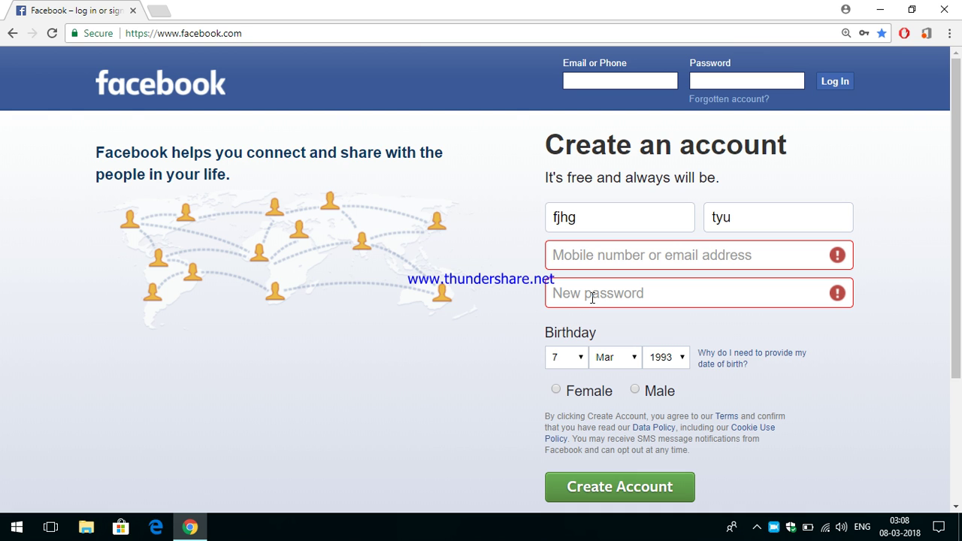
click(575, 357)
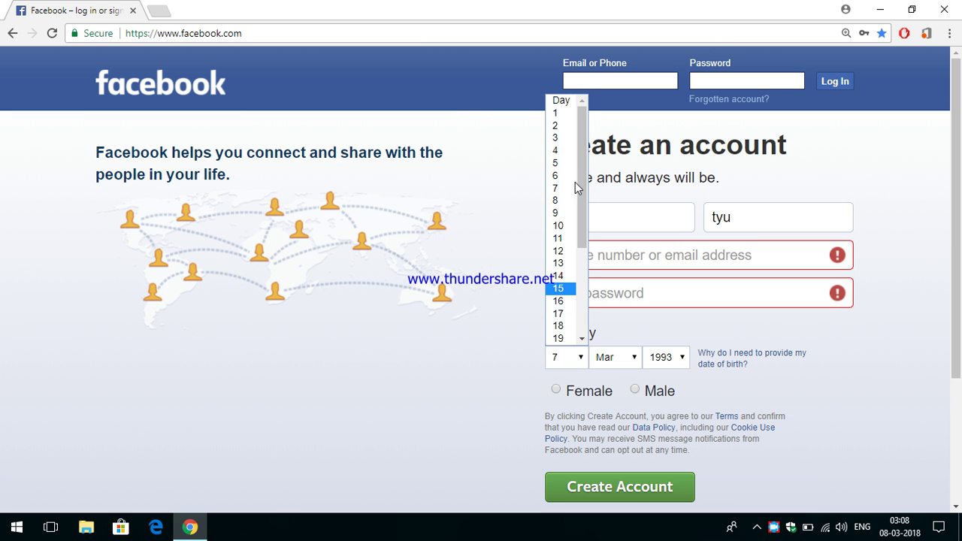
click(458, 342)
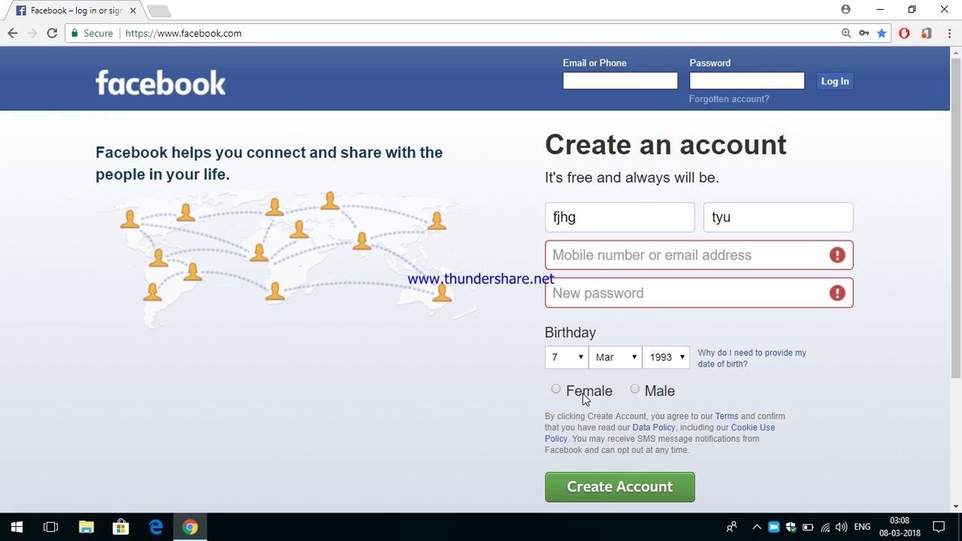
scroll(571, 408, down, 1)
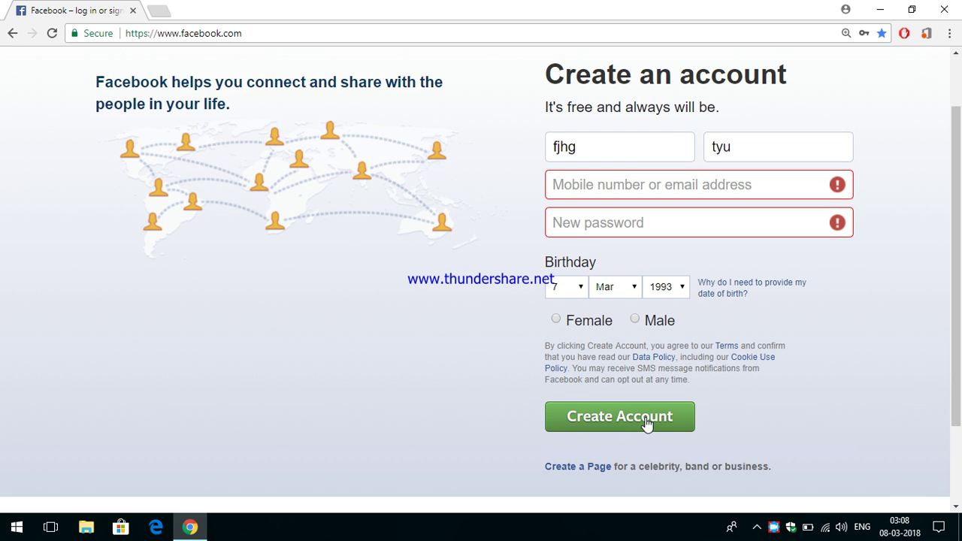
scroll(637, 421, down, 1)
scroll(637, 421, up, 1)
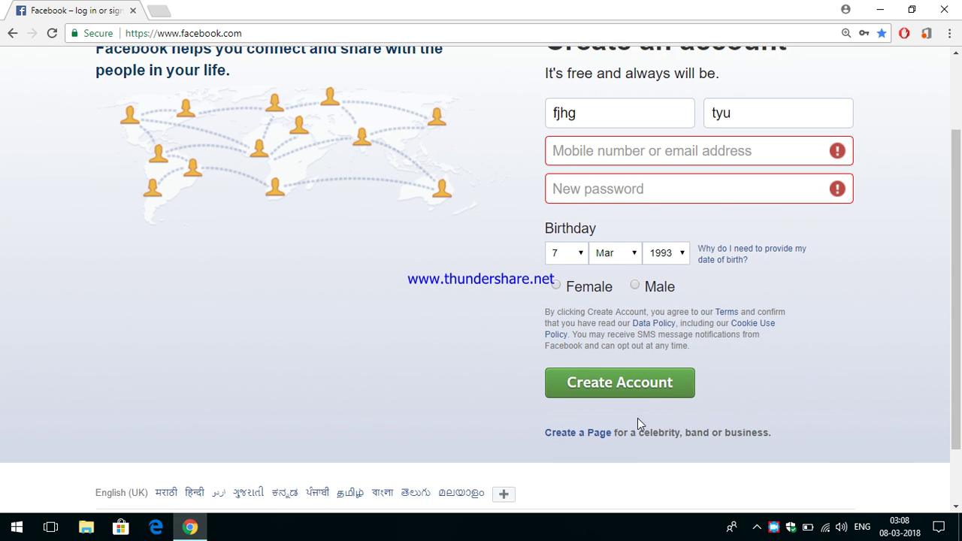
scroll(632, 419, down, 2)
scroll(601, 391, up, 3)
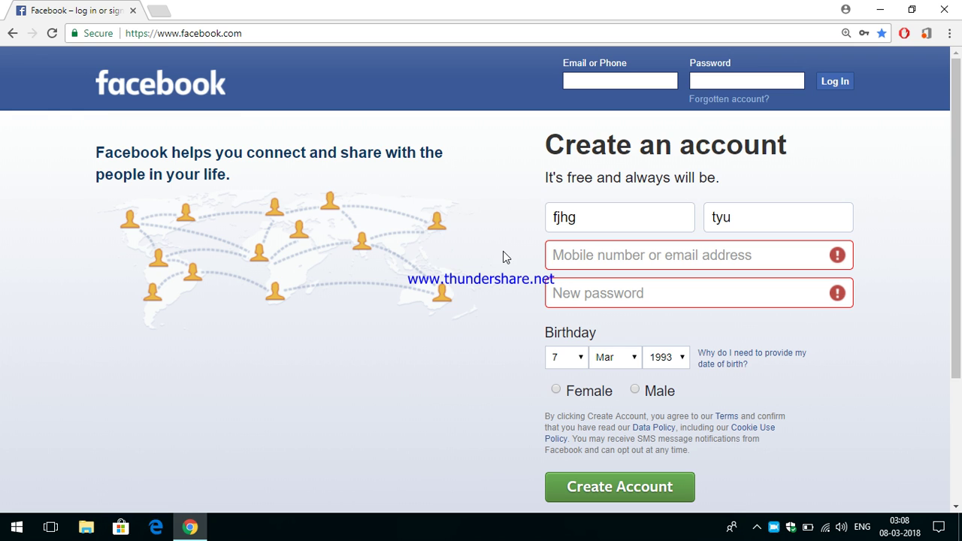
Enter the login phone number in the Email or Phone field
click(605, 81)
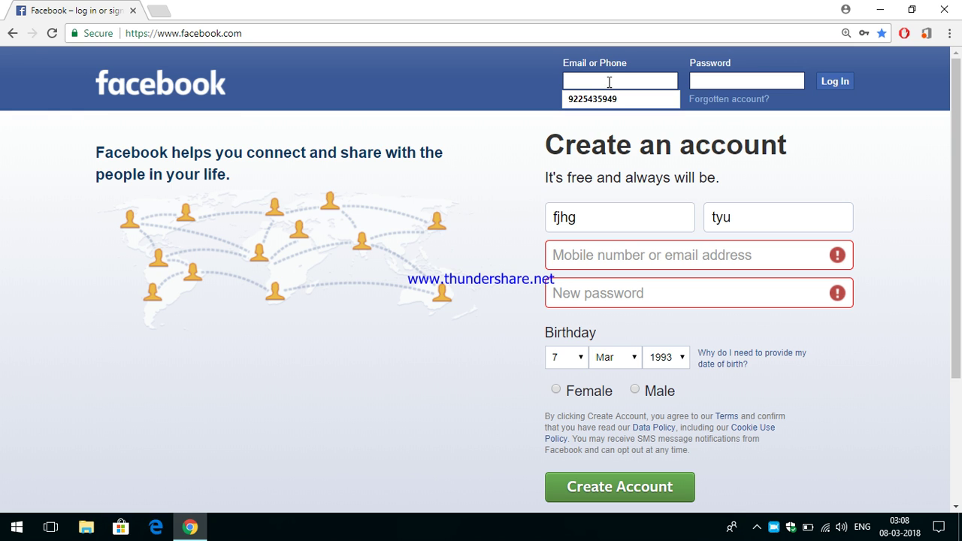
click(487, 75)
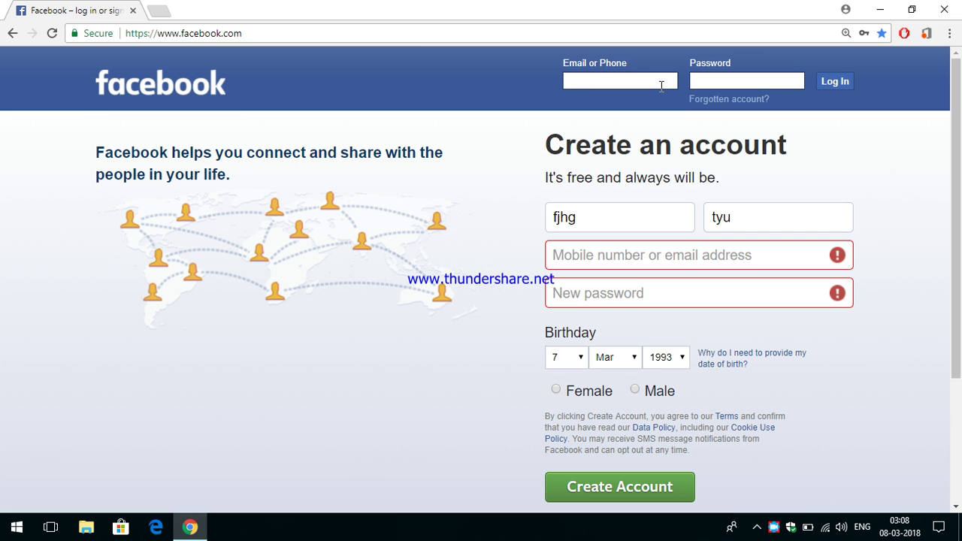
click(636, 80)
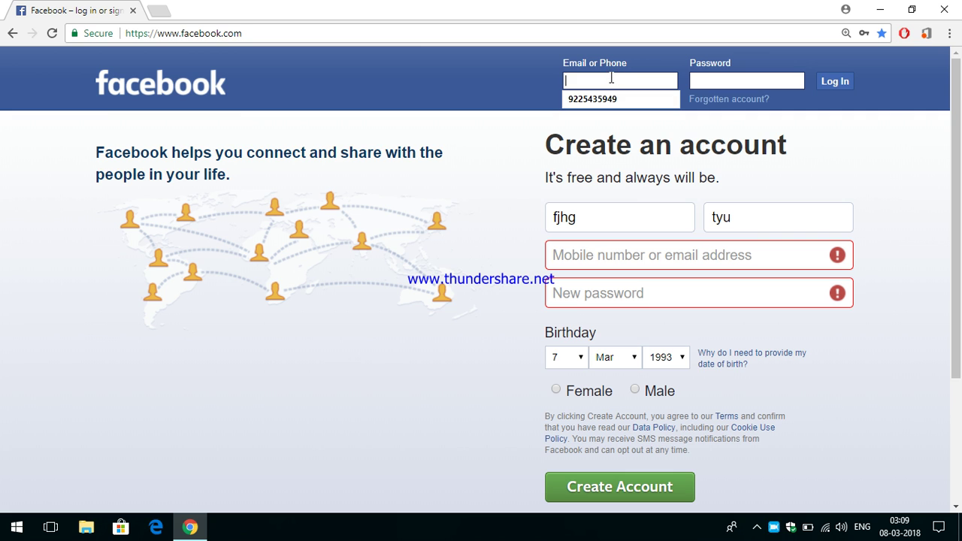
click(611, 77)
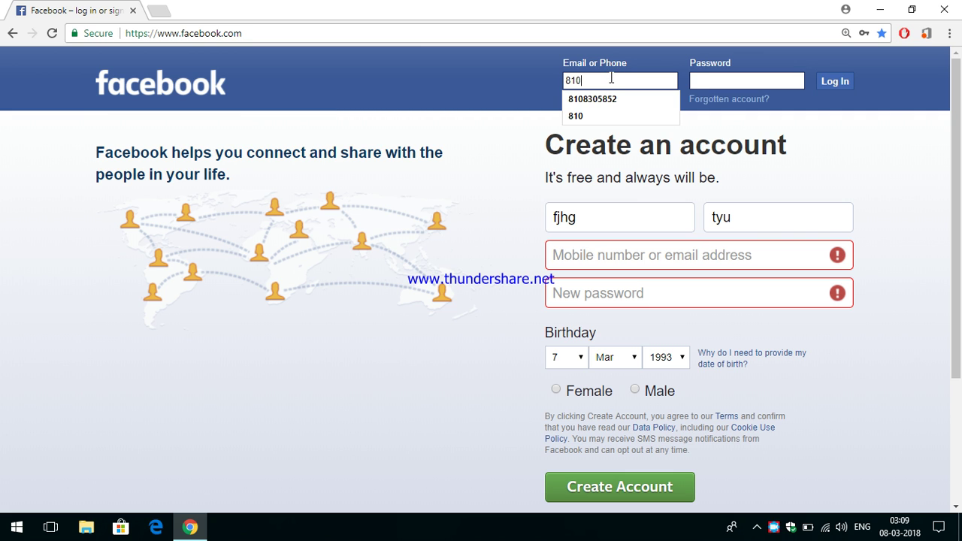
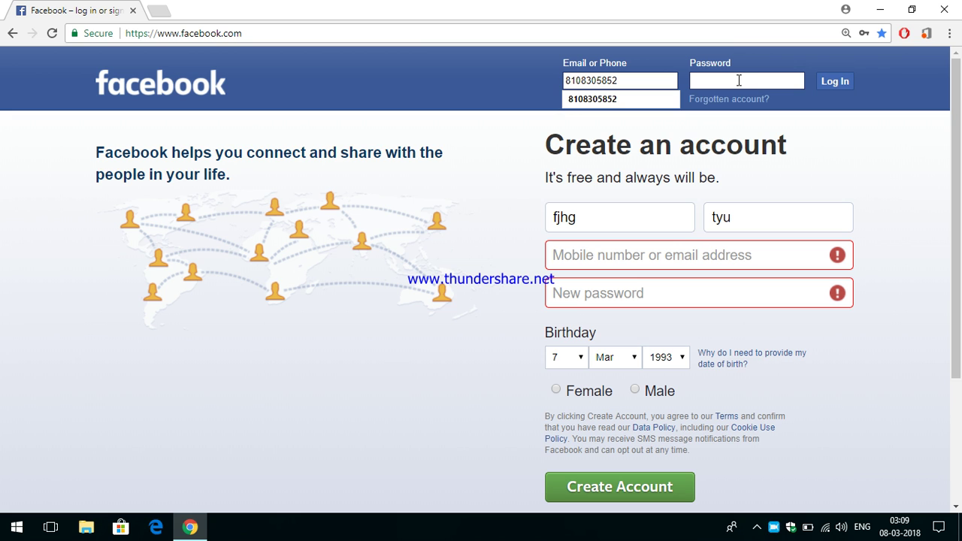
Enter the account password and submit with Log In
key(Tab)
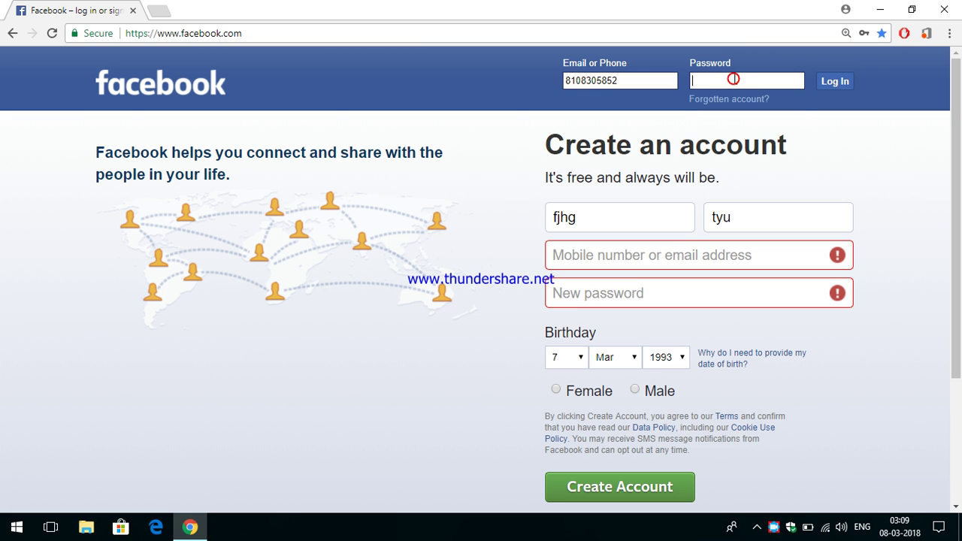
click(734, 80)
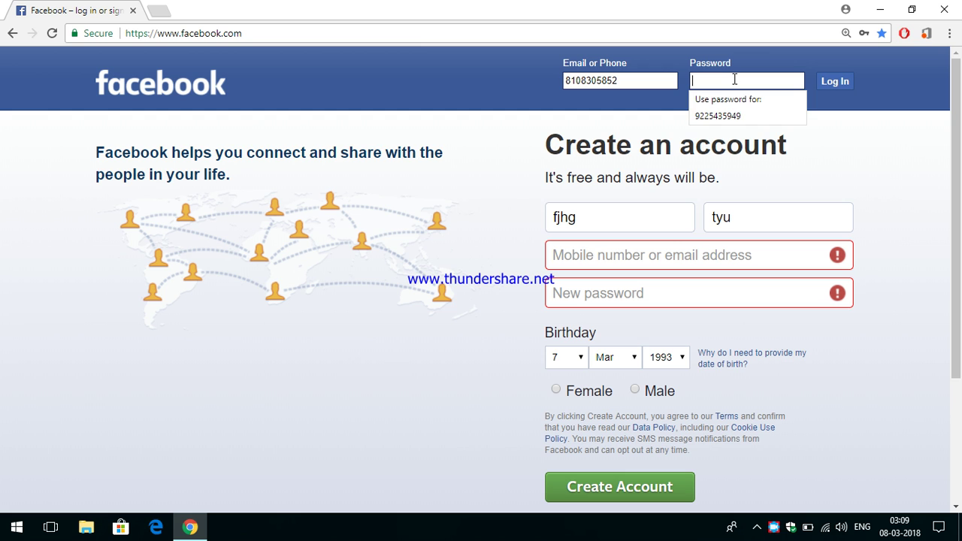
text(•••••••)
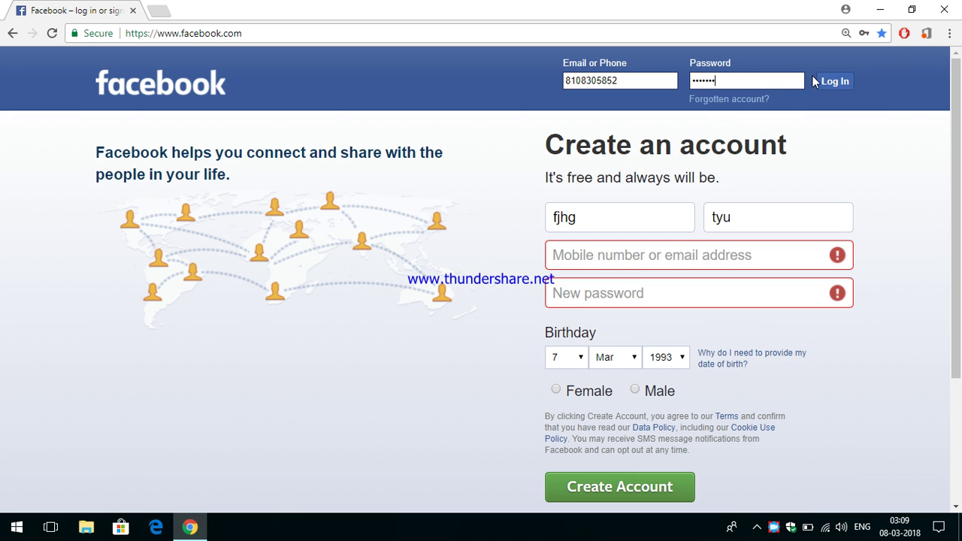
click(830, 90)
Resubmit the login, then choose Wait on the Page Unresponsive dialog
click(832, 85)
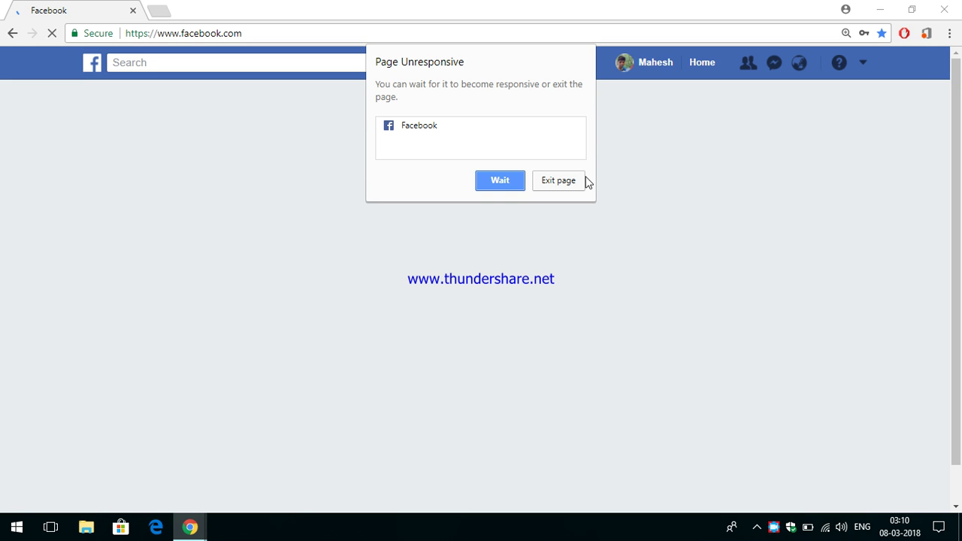
click(501, 181)
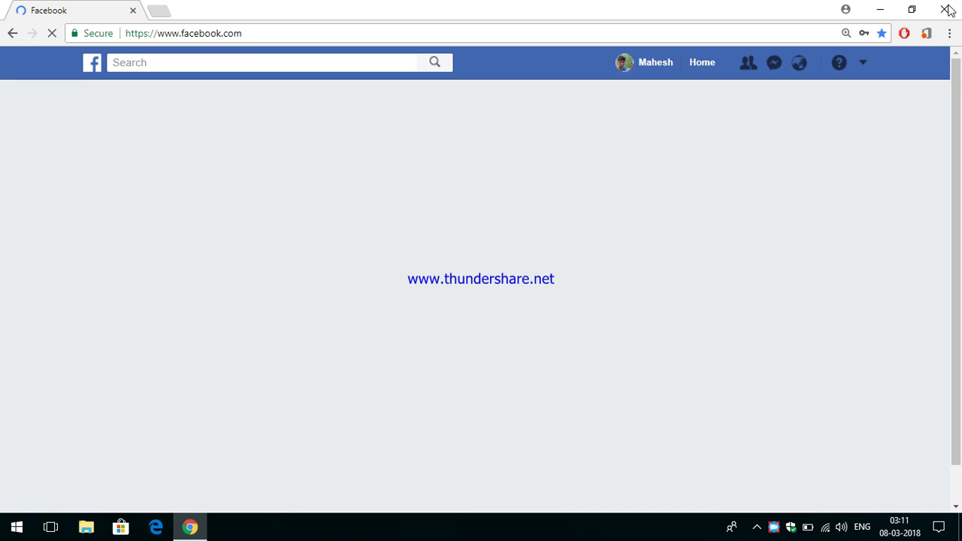
Close the stalled Chrome window and refresh the Windows desktop
click(945, 10)
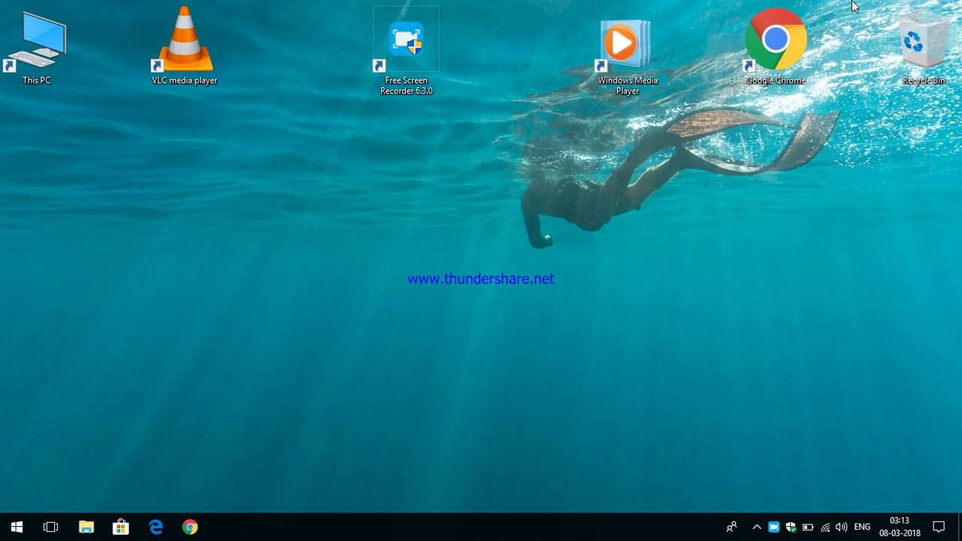
right_click(679, 218)
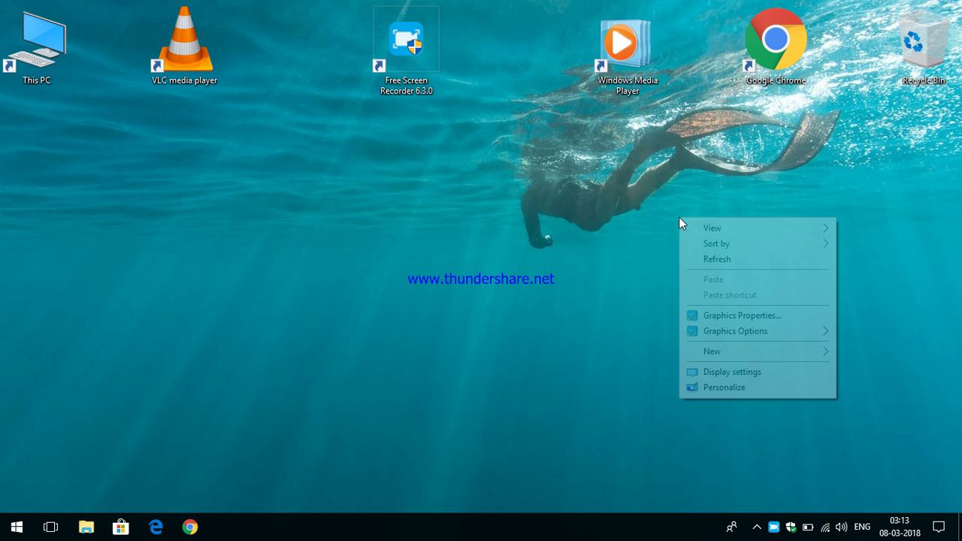
click(732, 257)
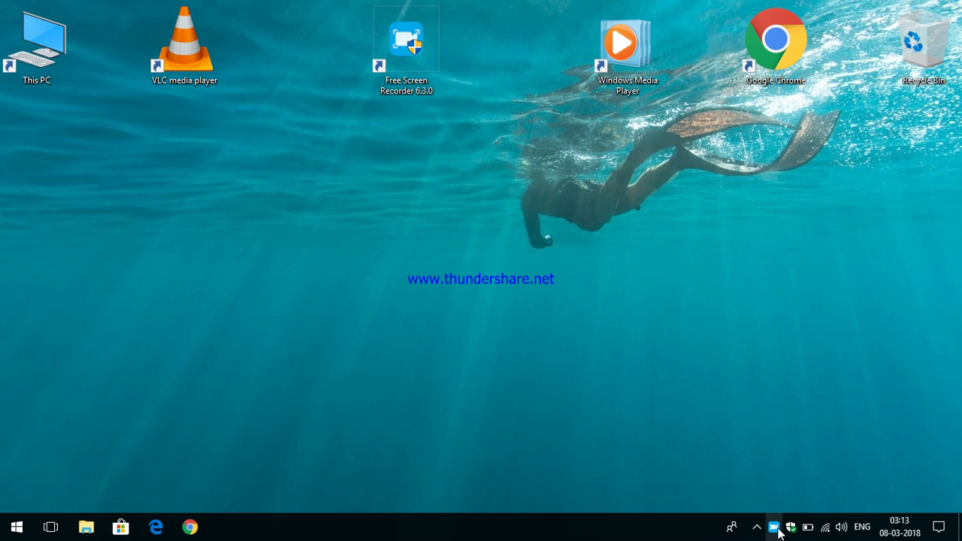